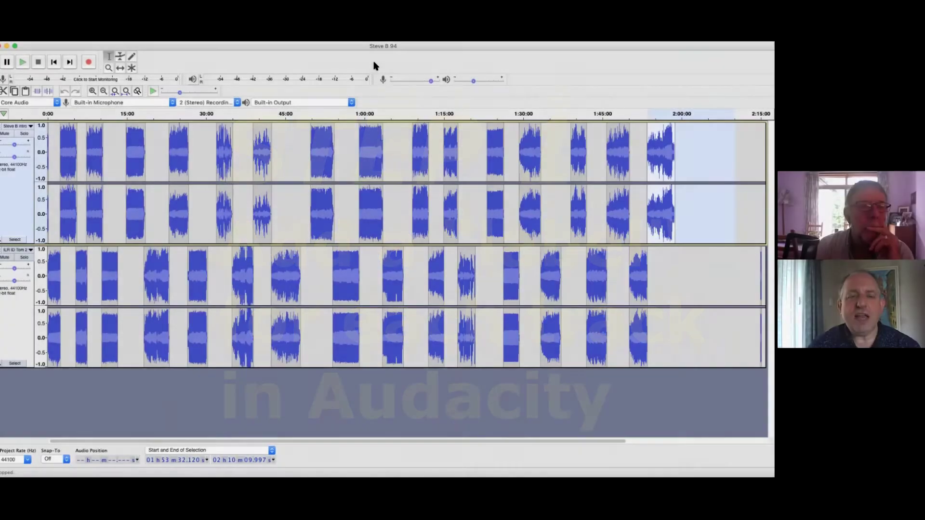
# Step: Zoom in on the waveforms and scroll back to the start of the show
pyautogui.click(92, 91)
pyautogui.click(92, 91)
pyautogui.click(93, 91)
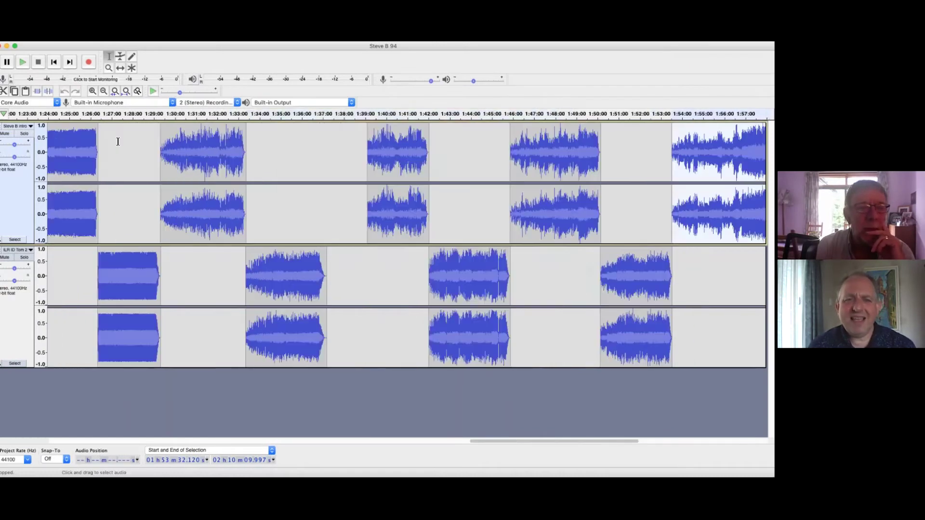
pyautogui.hscroll(-10, 116, 140)
pyautogui.hscroll(-8, 183, 151)
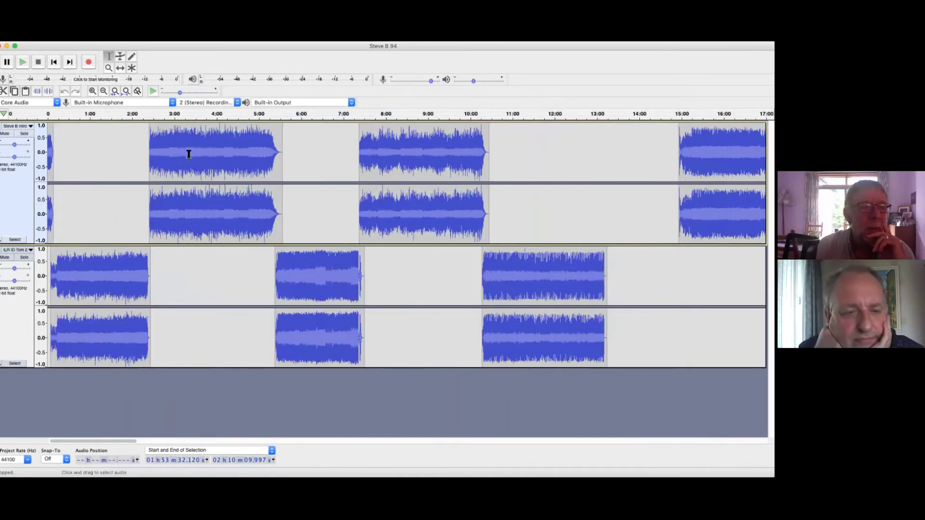
# Step: Preview from about 2:25, then place the cursor at 2:24.704 where the next song starts
pyautogui.click(150, 120)
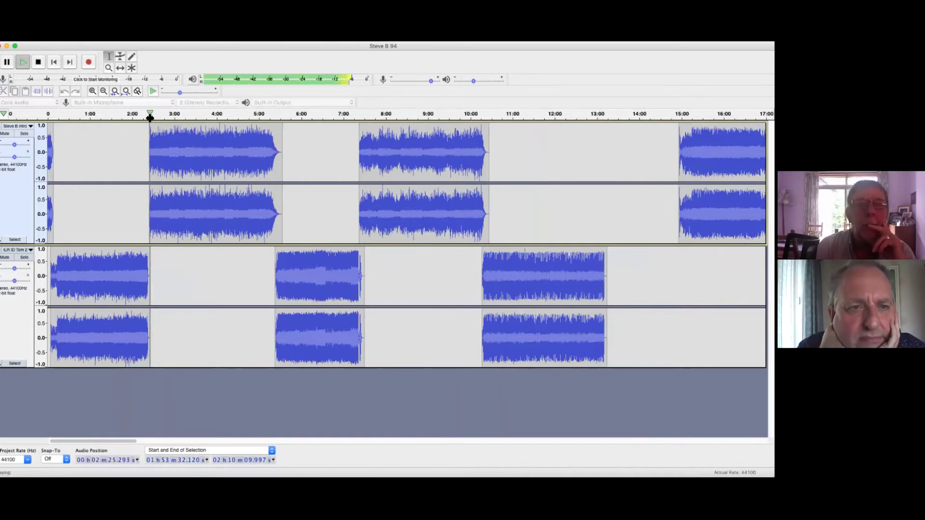
pyautogui.click(38, 62)
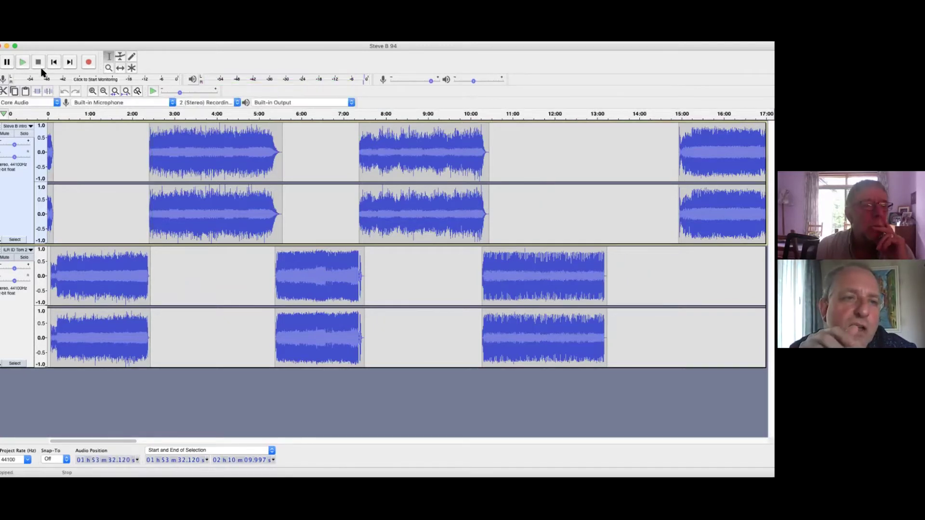
pyautogui.click(149, 137)
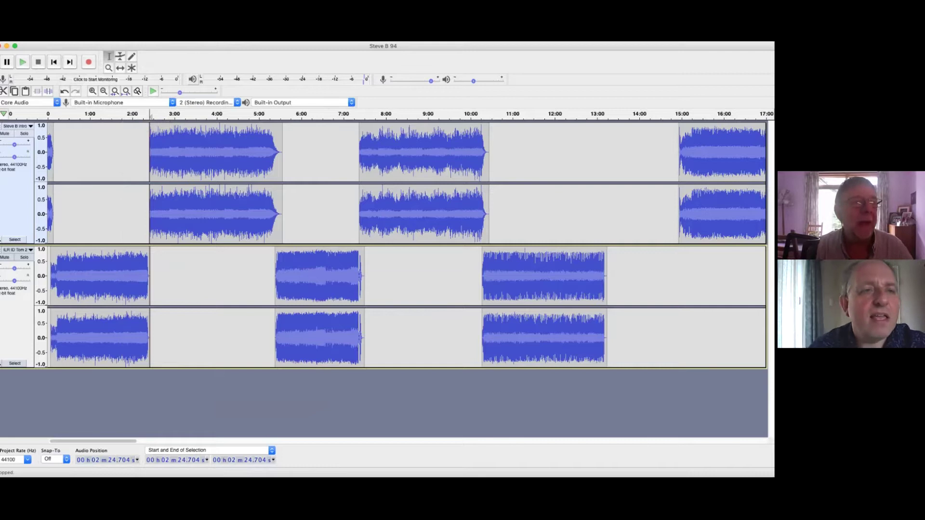
pyautogui.click(72, 42)
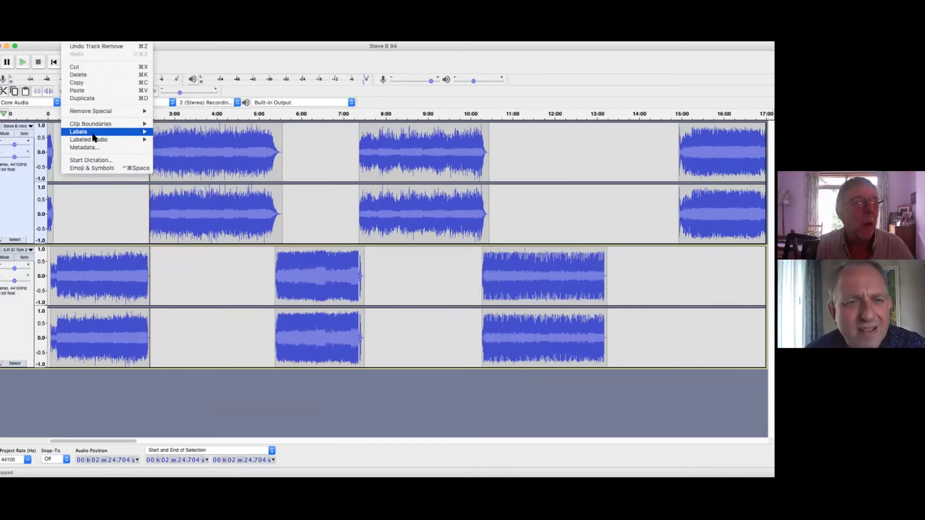
# Step: Add an empty label at the 2:24.704 selection with Edit > Labels > Add Label at Selection
pyautogui.moveTo(94, 137)
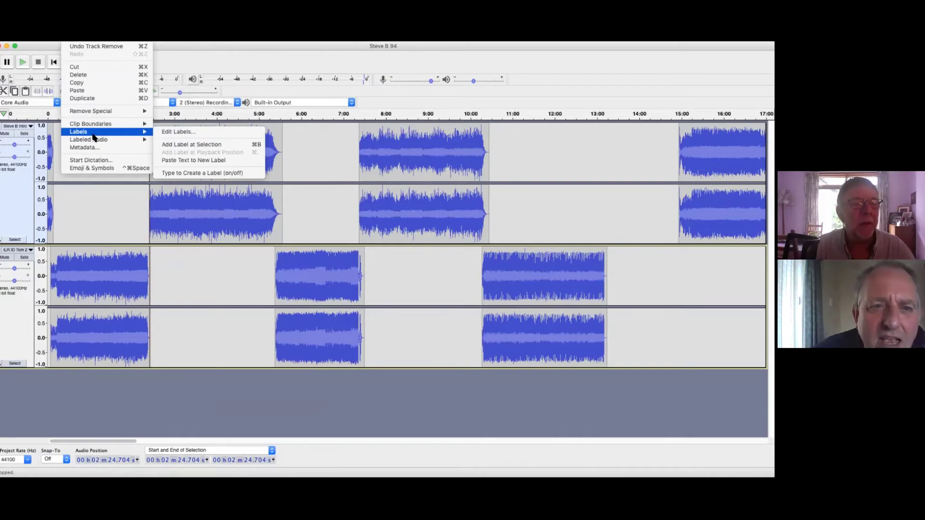
pyautogui.click(178, 146)
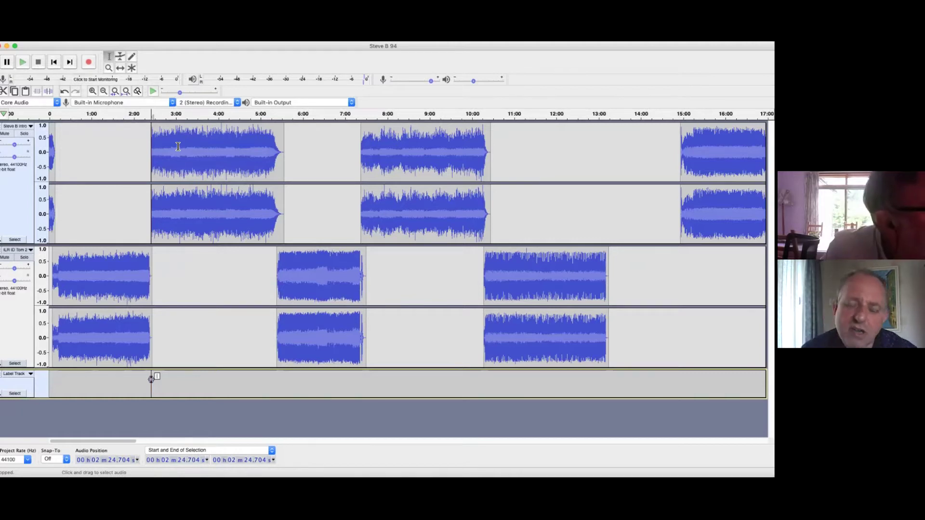
# Step: Type 'The Beat - Mirror In The Bathroom' as the label's text
pyautogui.write('The B')
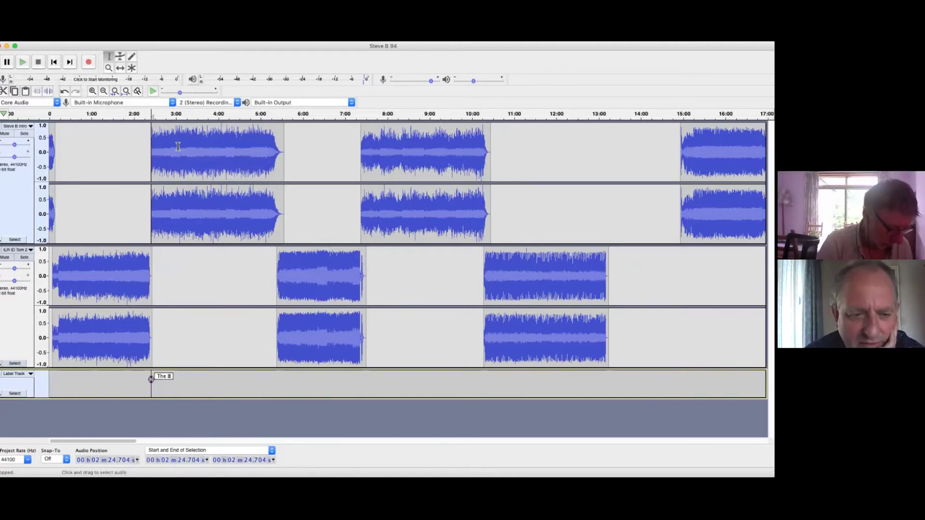
pyautogui.write('eat')
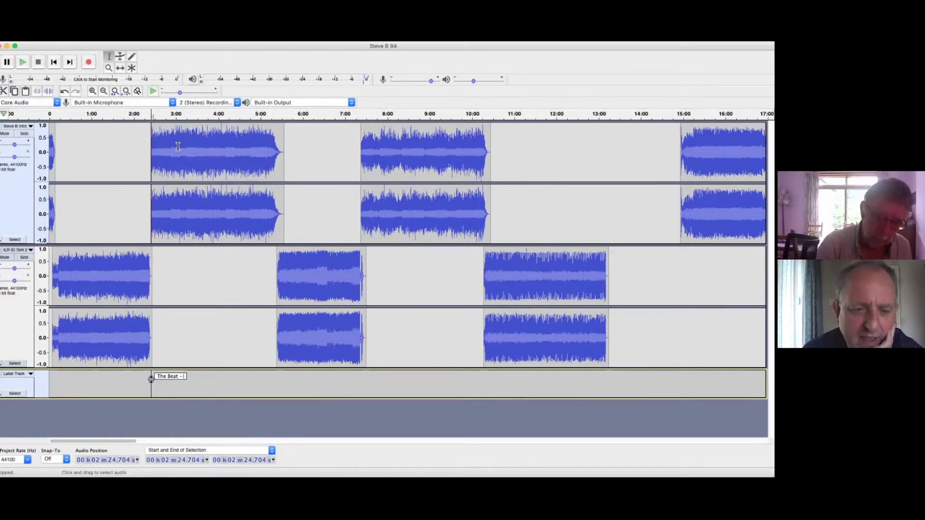
pyautogui.write(' - Mi')
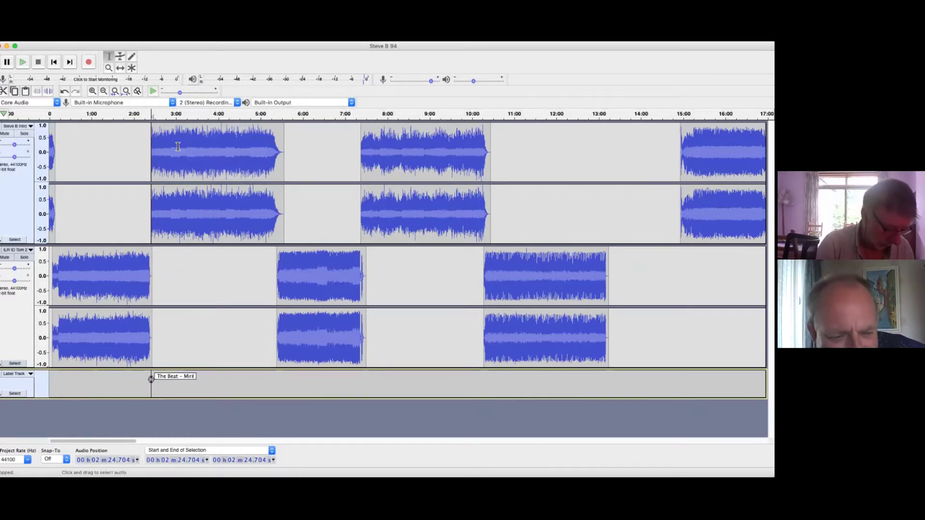
pyautogui.write('rror In T')
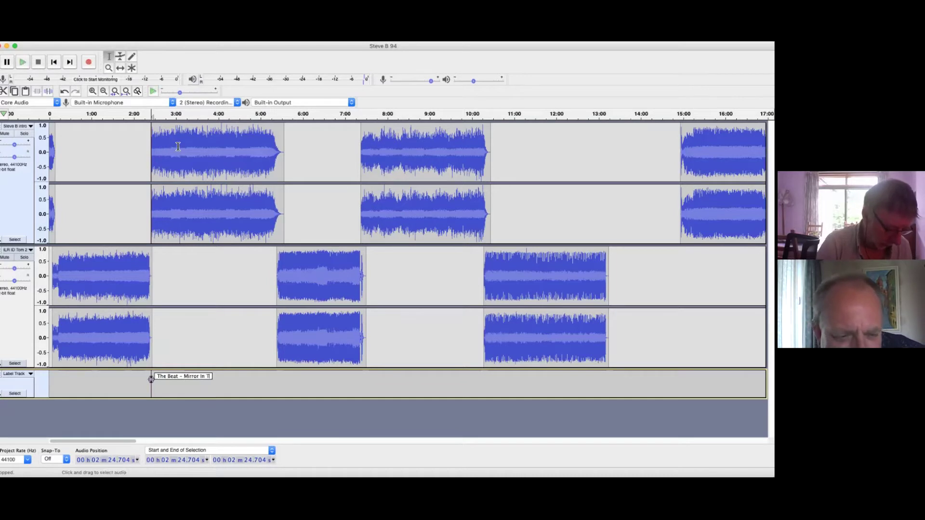
pyautogui.write('he Bathroom')
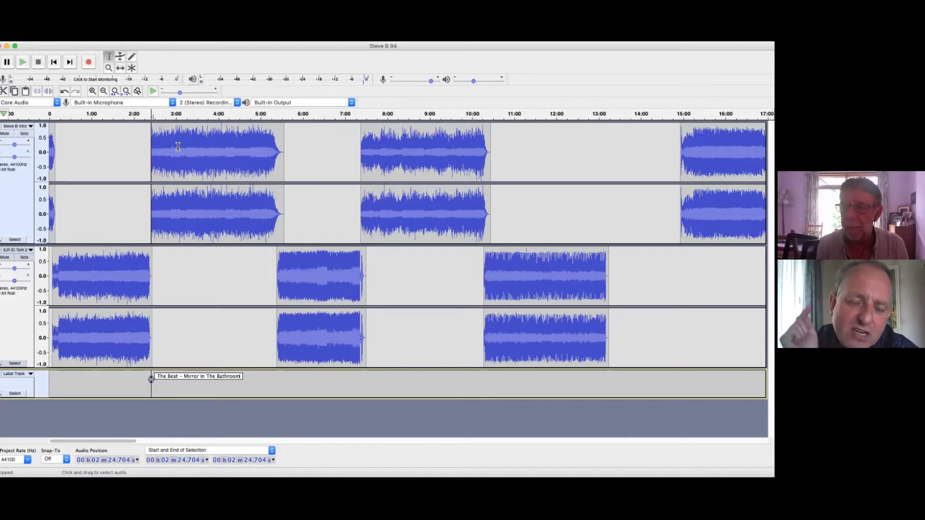
pyautogui.press('Return')
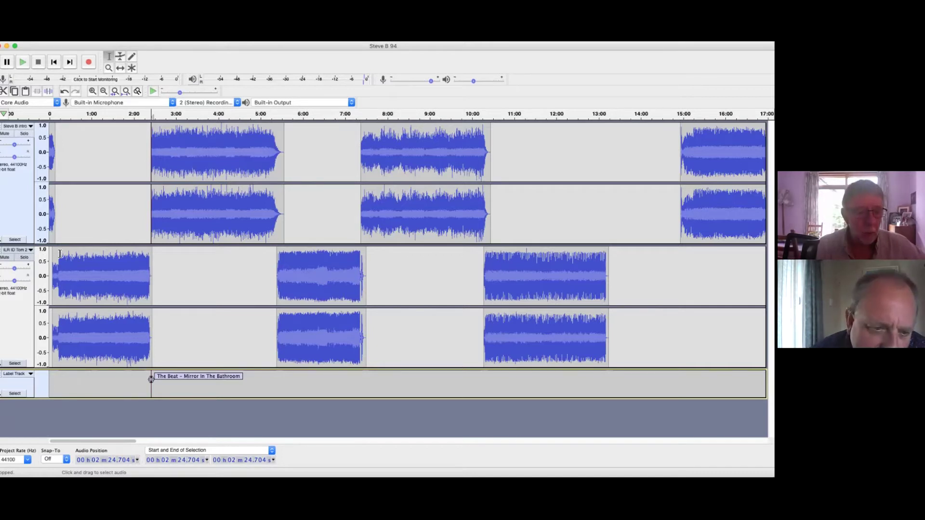
# Step: Drag The Beat label slightly along the timeline, dismissing its context menu first
pyautogui.rightClick(191, 381)
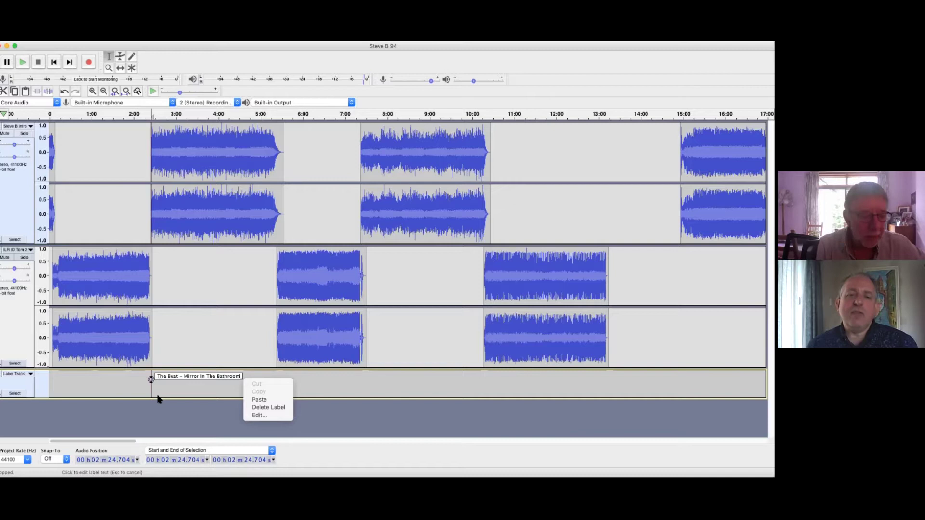
pyautogui.click(176, 394)
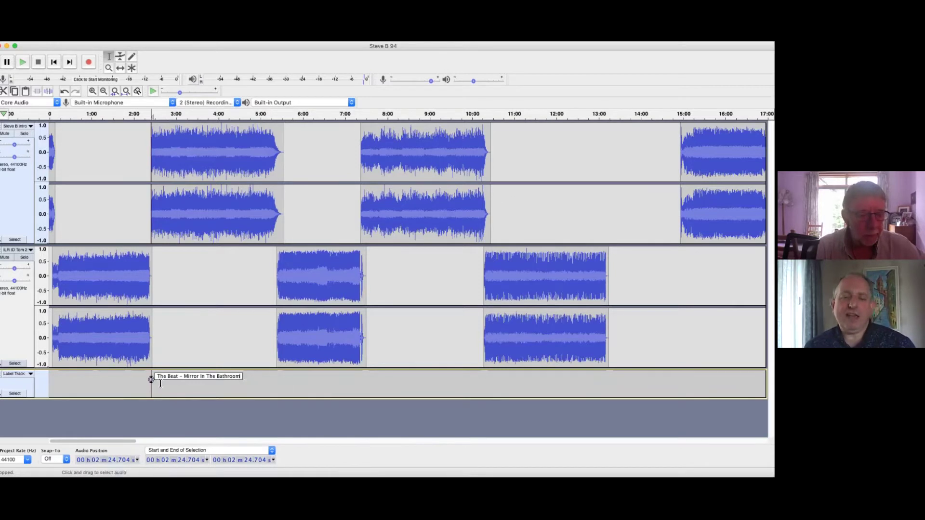
pyautogui.moveTo(177, 385); pyautogui.dragTo(158, 385)
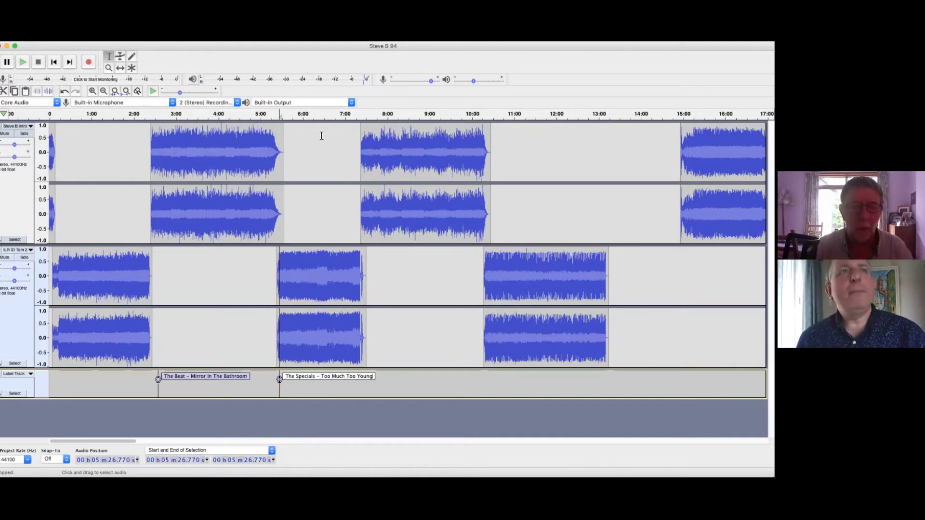
# Step: Add a label 'The Selecter - Three Minute Hero' at 7:26
pyautogui.click(364, 218)
pyautogui.moveTo(103, 124)
pyautogui.click(183, 143)
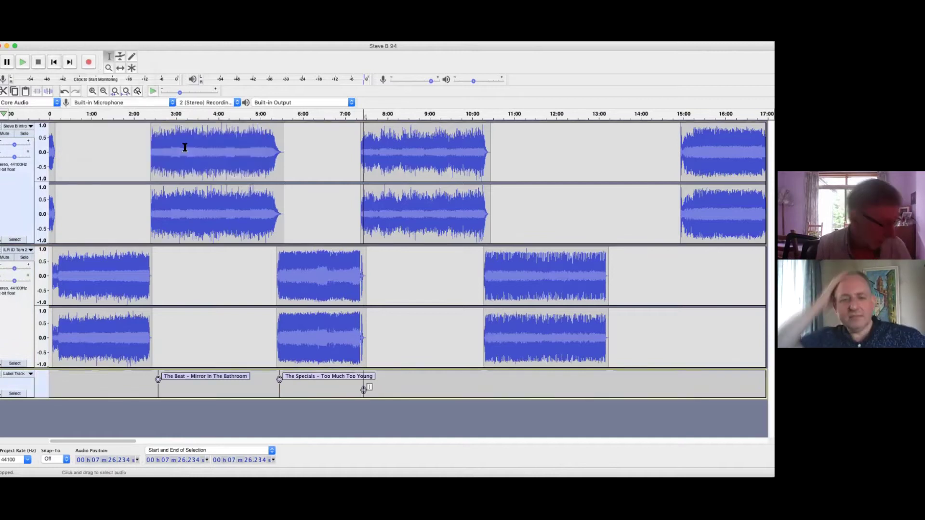
pyautogui.write('The Selecter - Three Minute Hero')
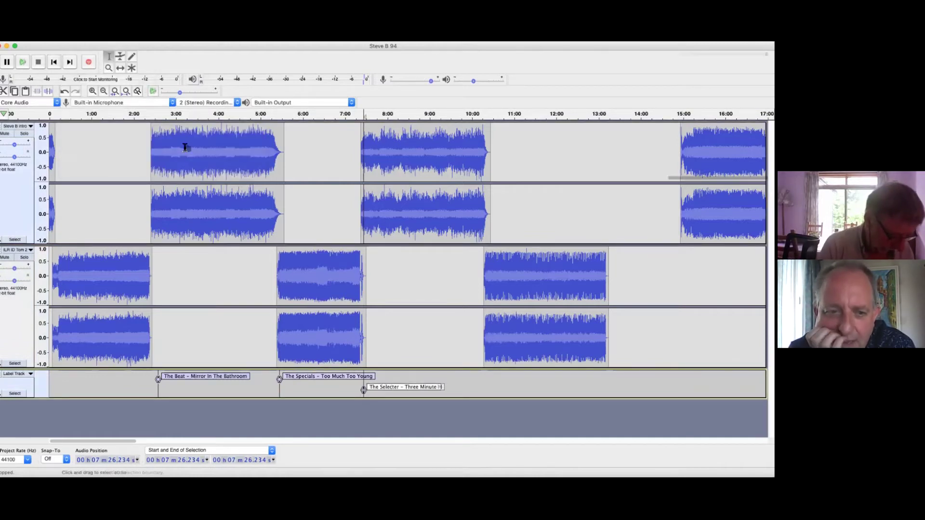
# Step: Add a label 'The Bodysnatchers - Do Rock Stead' at 10:20
pyautogui.click(487, 274)
pyautogui.moveTo(104, 125)
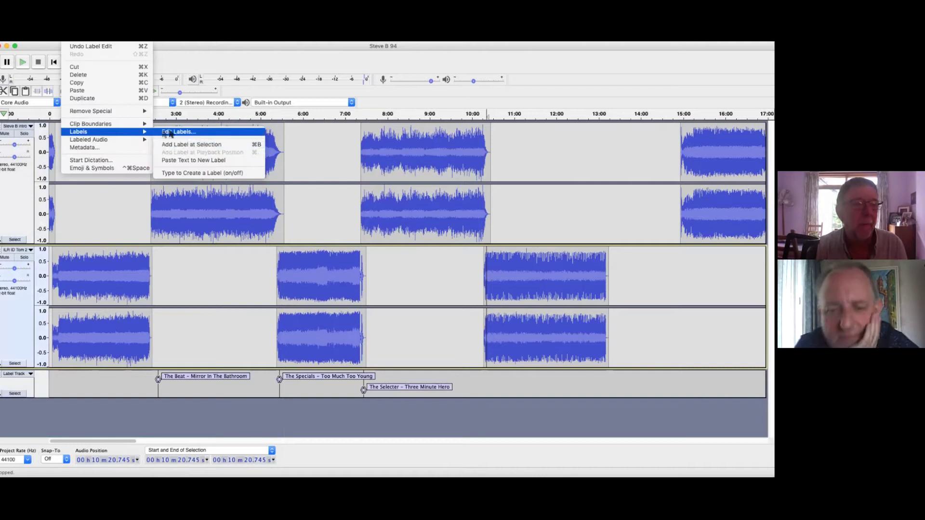
pyautogui.click(173, 141)
pyautogui.write('The Bodysnatchers - ')
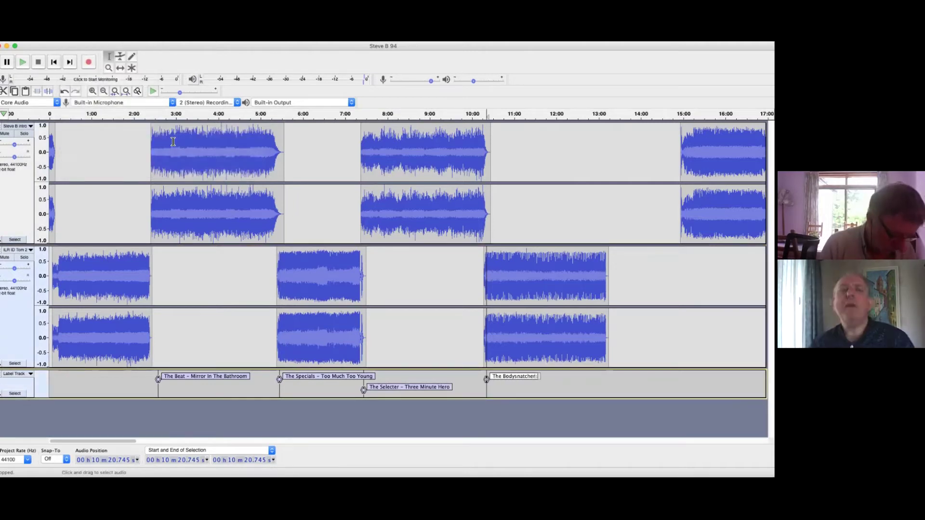
pyautogui.write('Do Rock Steady')
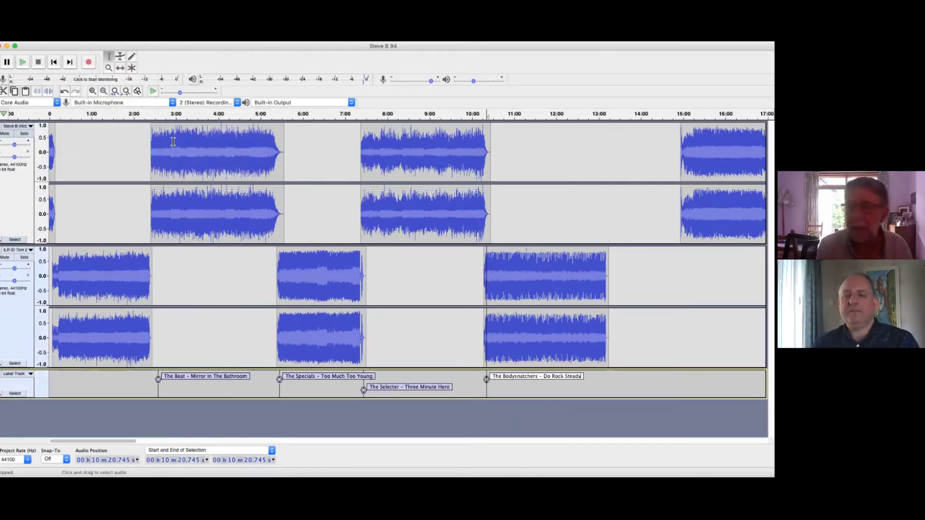
# Step: Add a label 'Bryan Adams - Summer of 69' at 14:58
pyautogui.hscroll(5, 481, 154)
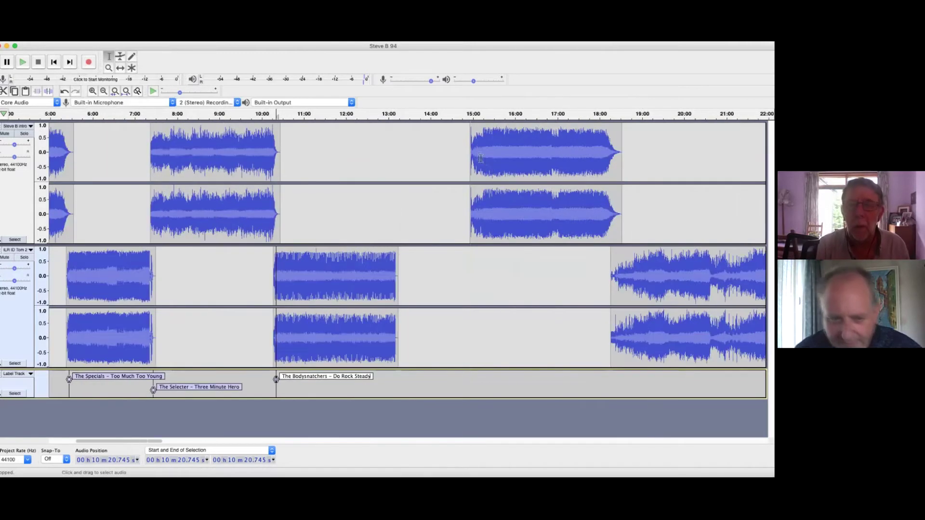
pyautogui.click(474, 156)
pyautogui.click(72, 34)
pyautogui.moveTo(121, 142)
pyautogui.click(192, 144)
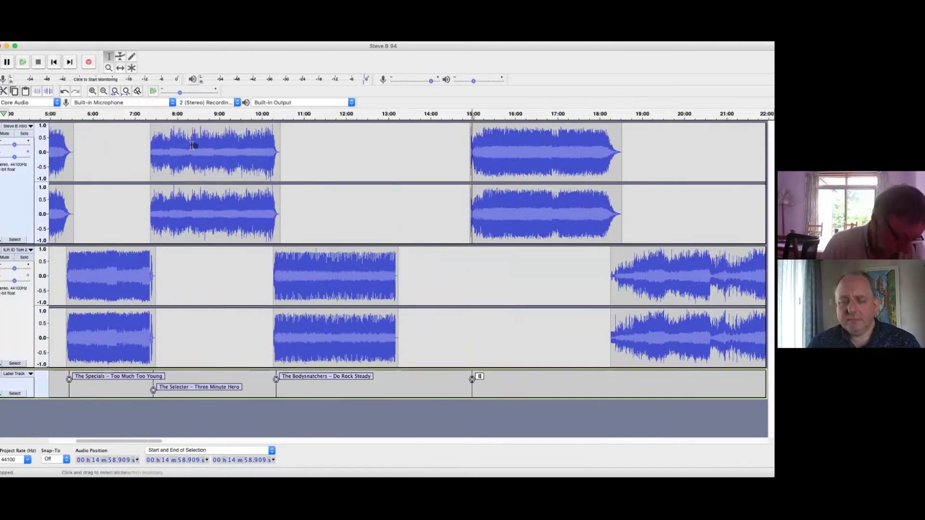
pyautogui.write('Bryan Adams - Summer of 69')
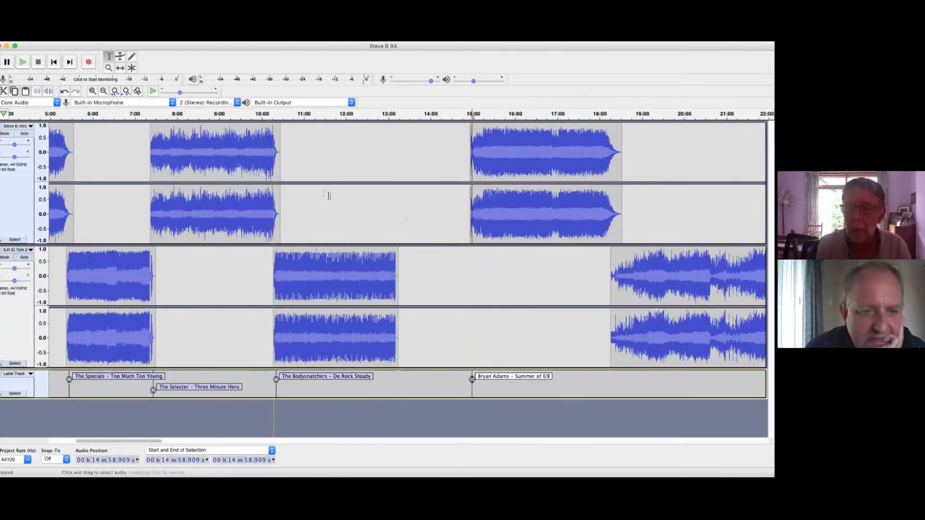
pyautogui.click(611, 283)
# Step: Stop playback and add a label 'Nirvana - Rainbow Chaser' at 1:15:05.672
pyautogui.hscroll(-2, 611, 283)
pyautogui.click(72, 34)
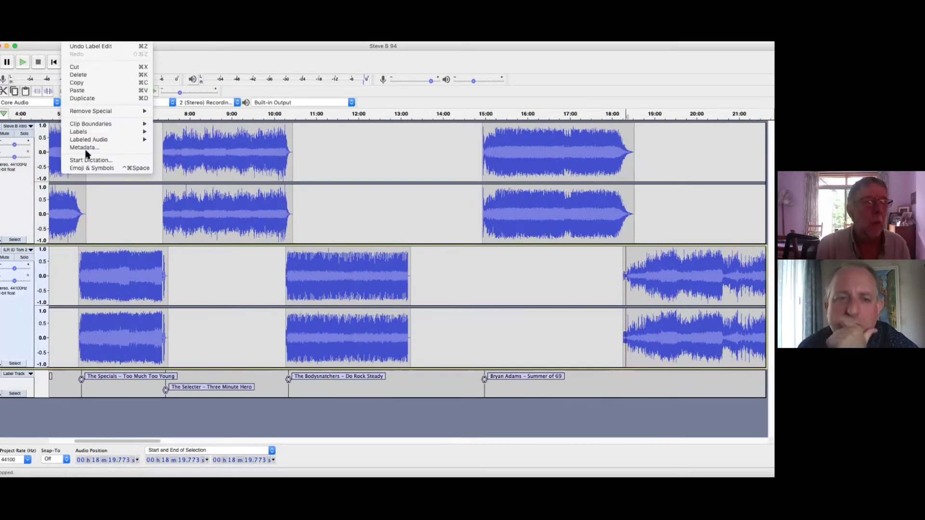
pyautogui.hscroll(20, 545, 241)
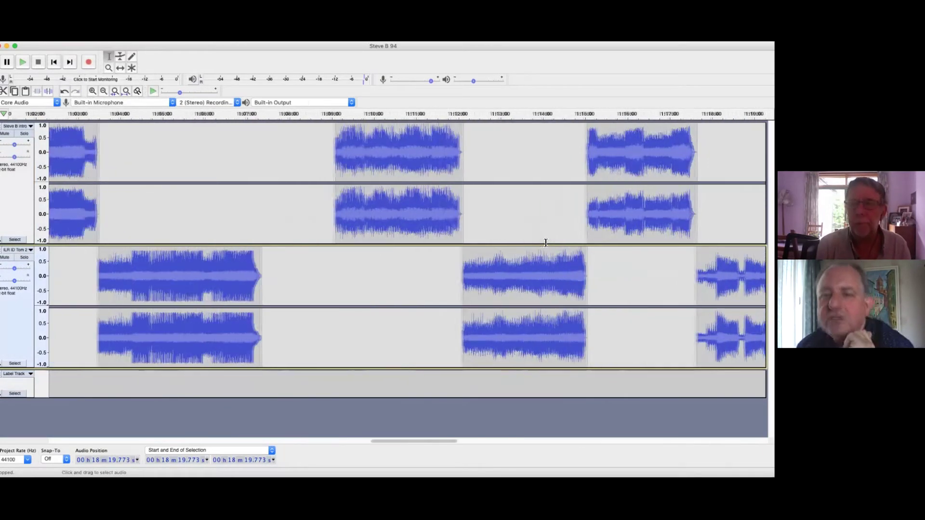
pyautogui.press('space')
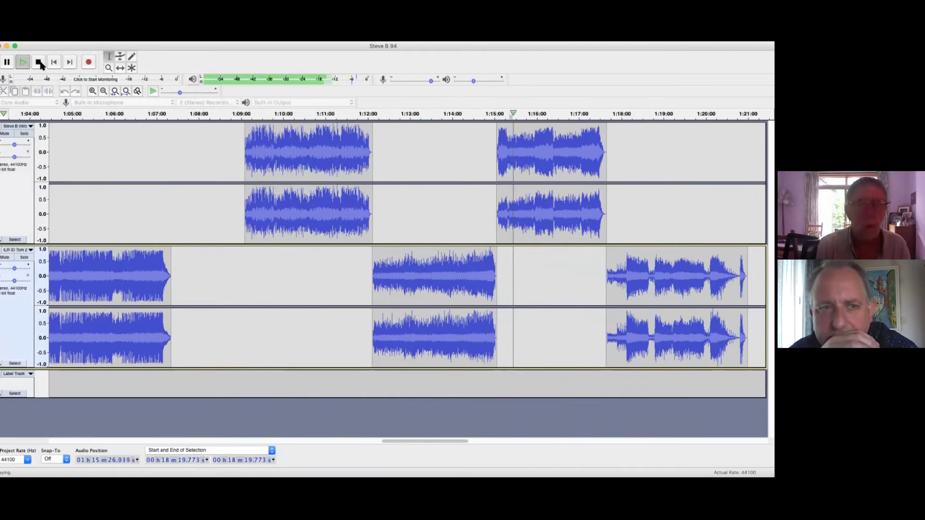
pyautogui.click(499, 161)
pyautogui.click(73, 34)
pyautogui.moveTo(80, 132)
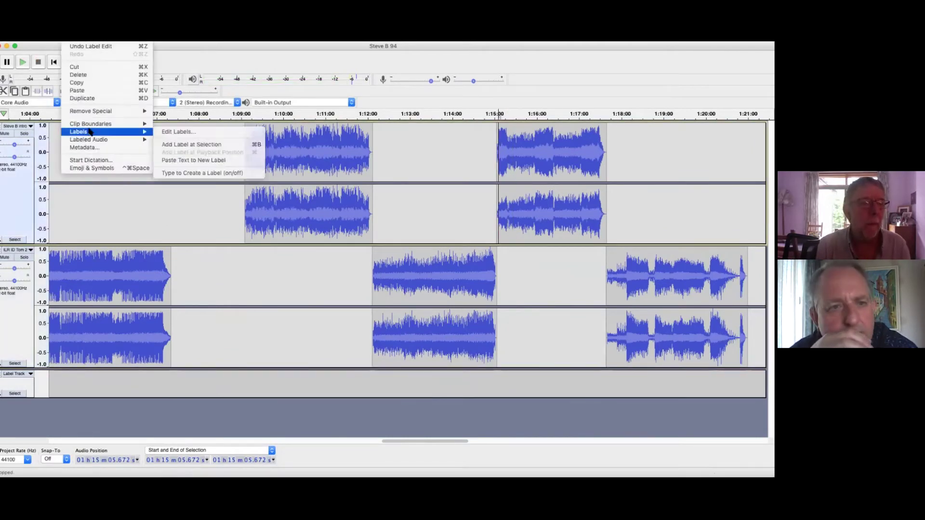
pyautogui.click(180, 144)
pyautogui.write('Nirvana - Rainbow')
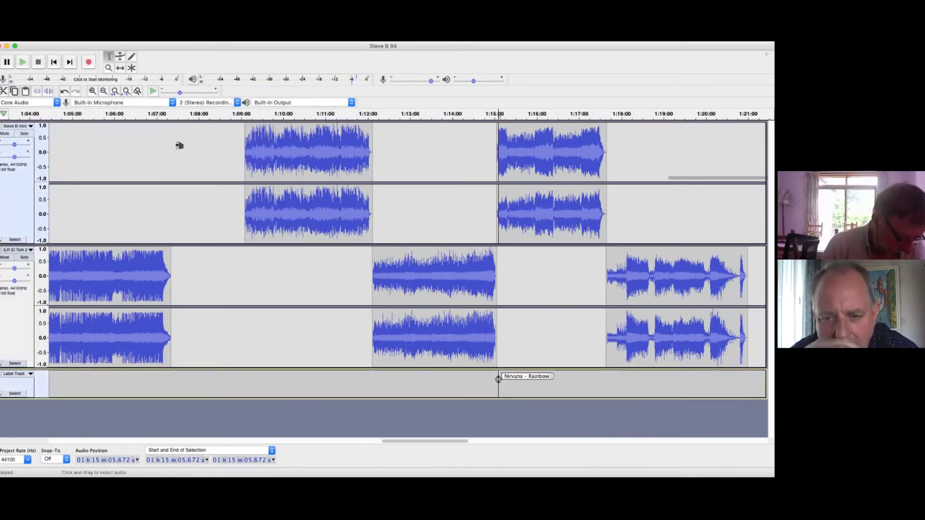
pyautogui.write(' Chaser')
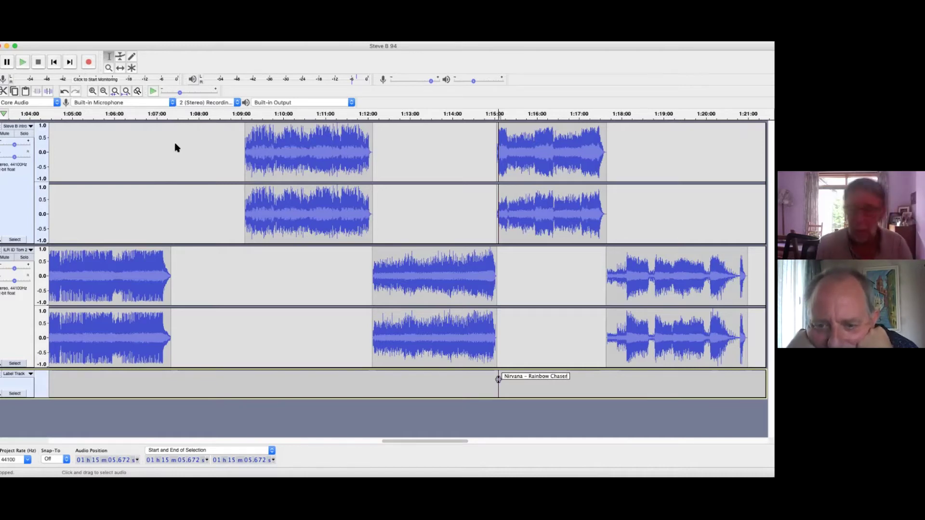
pyautogui.click(436, 213)
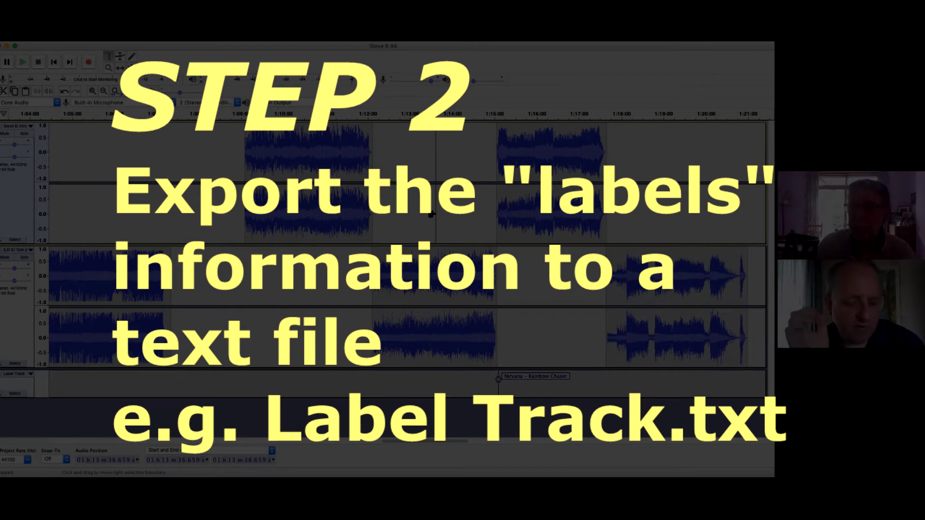
# Step: Export the labels as a .txt file on the Desktop, editing the suggested file name
pyautogui.click(54, 43)
pyautogui.moveTo(52, 95)
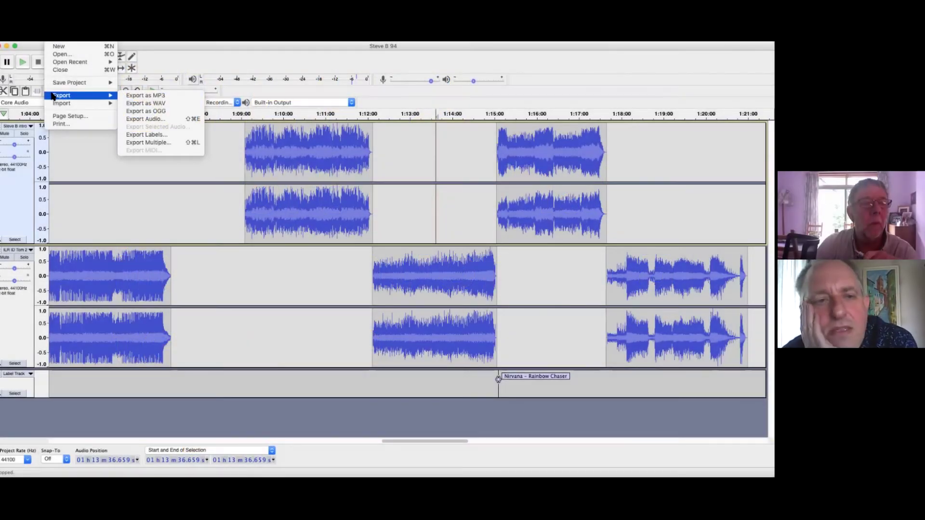
pyautogui.click(153, 136)
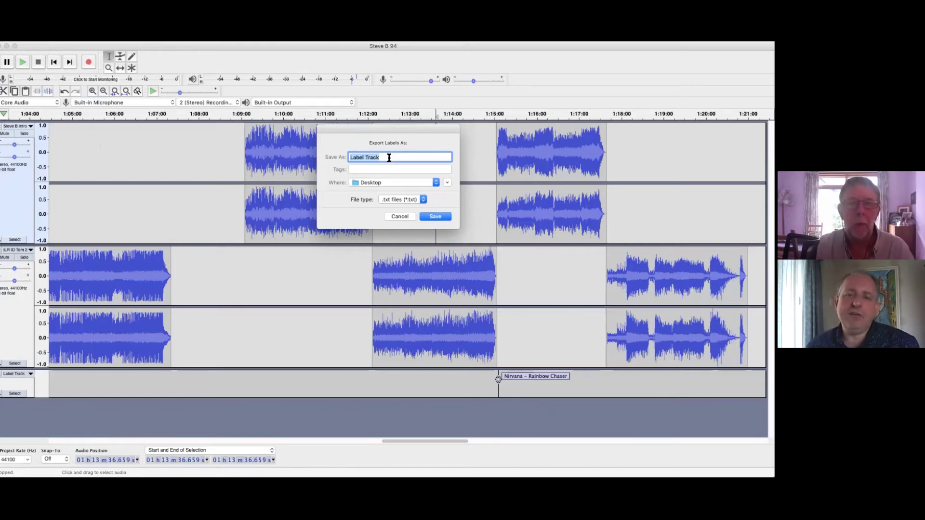
pyautogui.click(388, 158)
pyautogui.moveTo(388, 158); pyautogui.dragTo(363, 158)
pyautogui.click(437, 217)
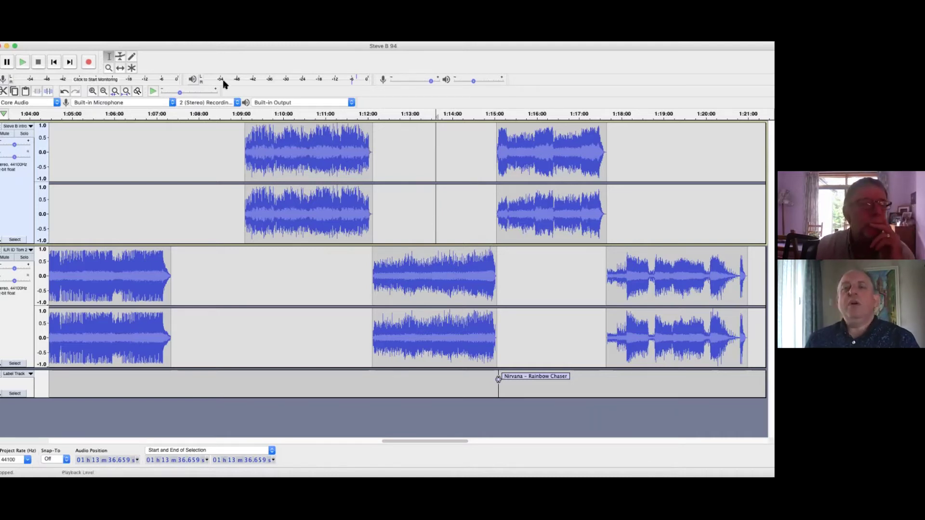
pyautogui.click(7, 47)
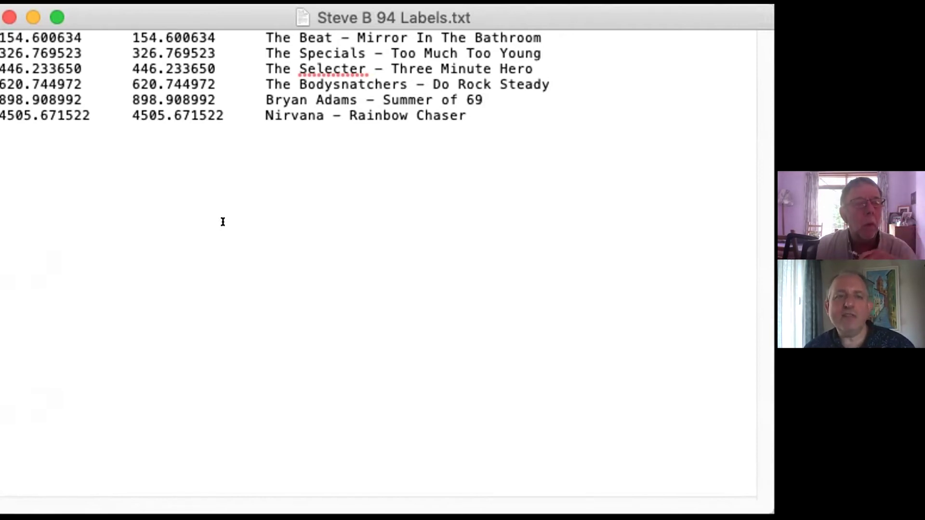
pyautogui.moveTo(495, 145); pyautogui.dragTo(241, 29)
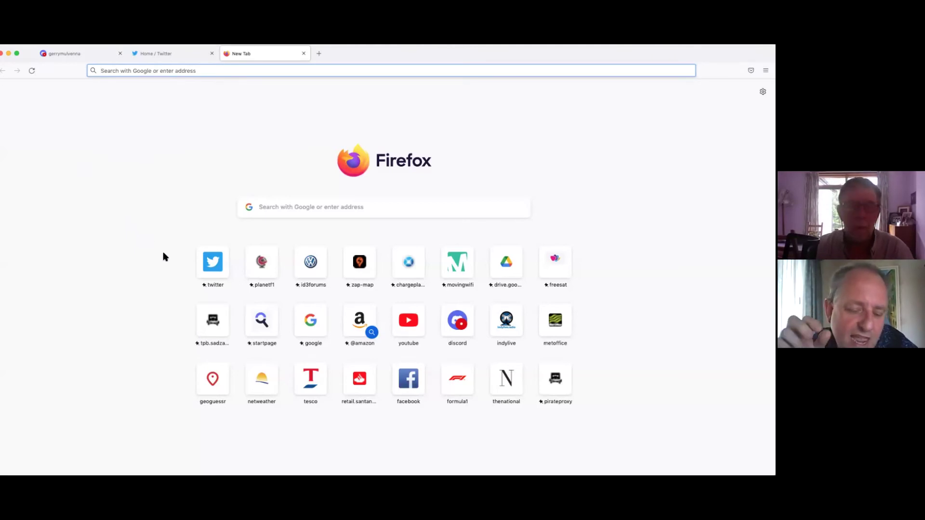
# Step: Go to tvl.ink via Startpage and open its 'audacity labels' cue sheet generator
pyautogui.click(266, 324)
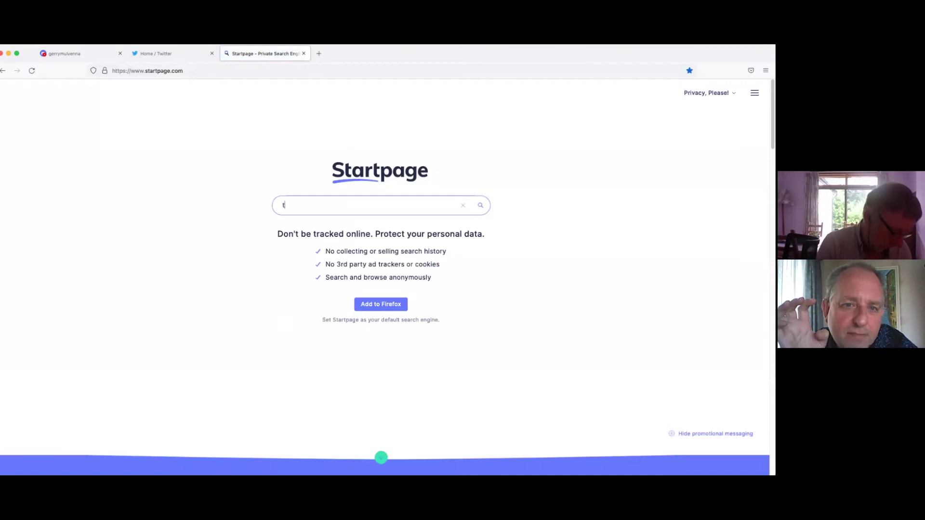
pyautogui.write('tvl.ink')
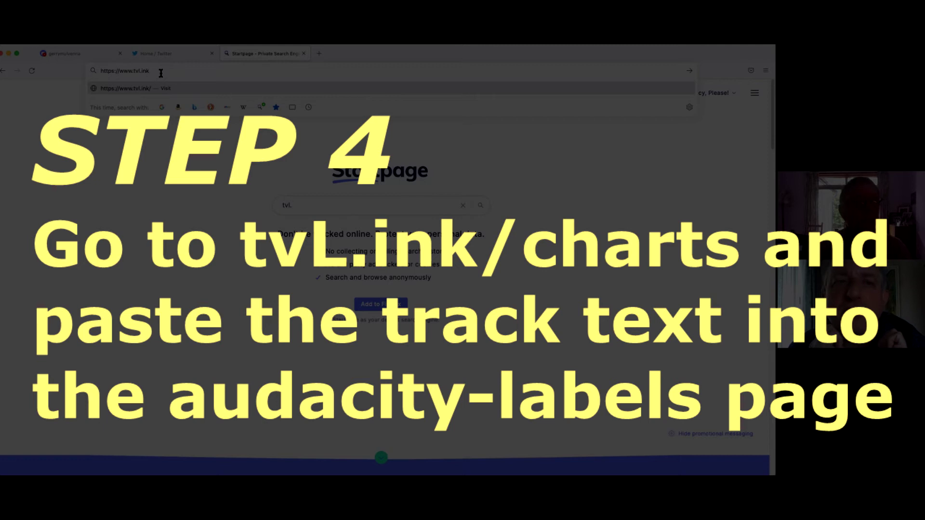
pyautogui.press('Return')
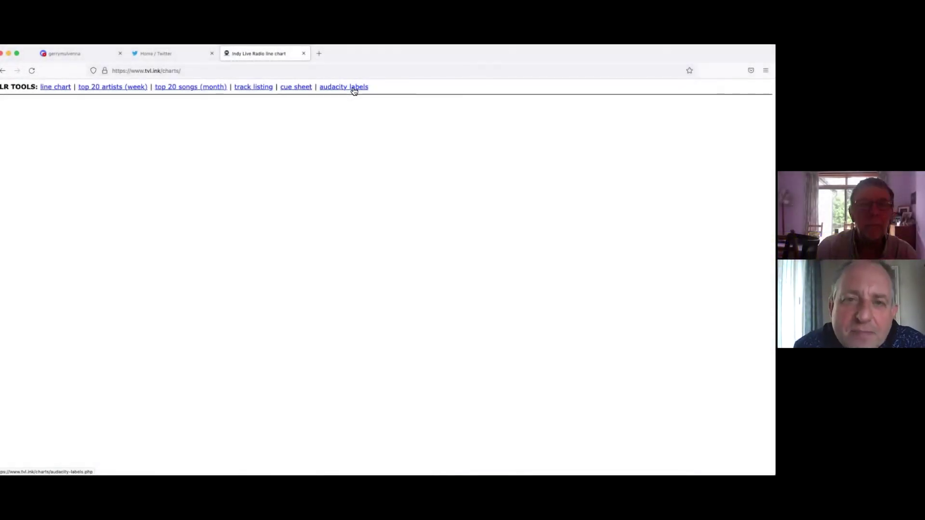
pyautogui.click(354, 88)
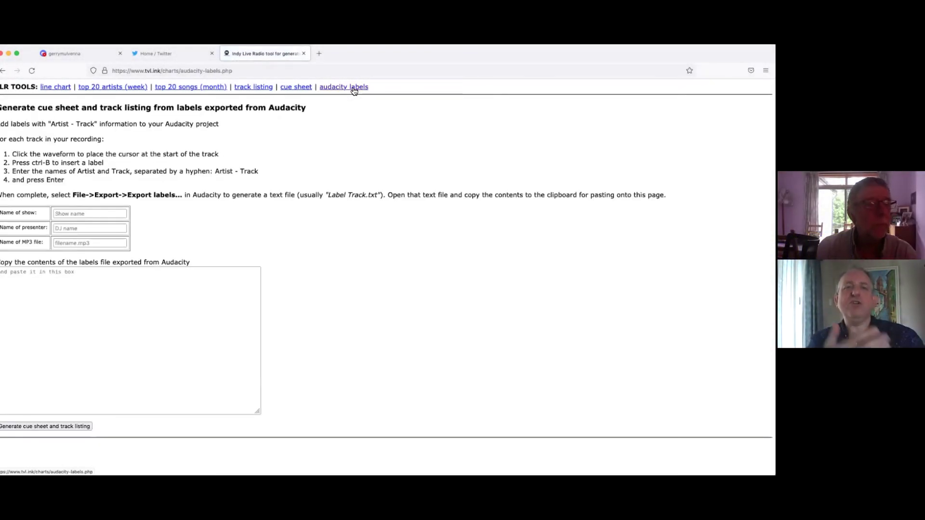
# Step: Paste the labels, enter the presenter's name and MP3 file 'Steve B 94.mp3', then generate
pyautogui.click(62, 276)
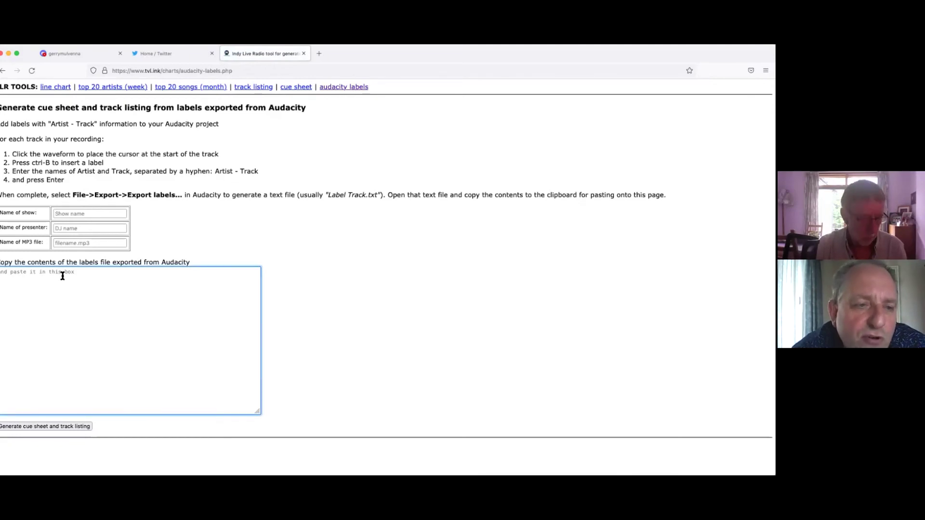
pyautogui.press('super+v')
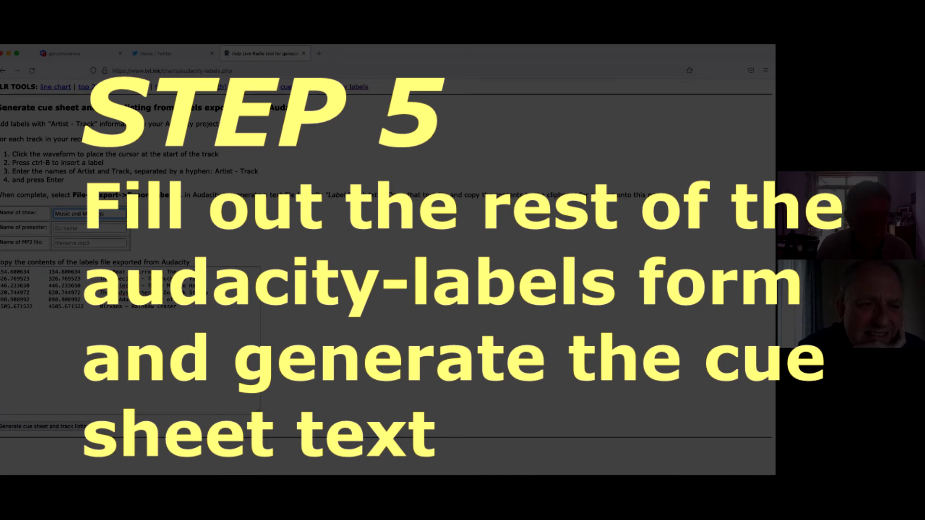
pyautogui.click(74, 229)
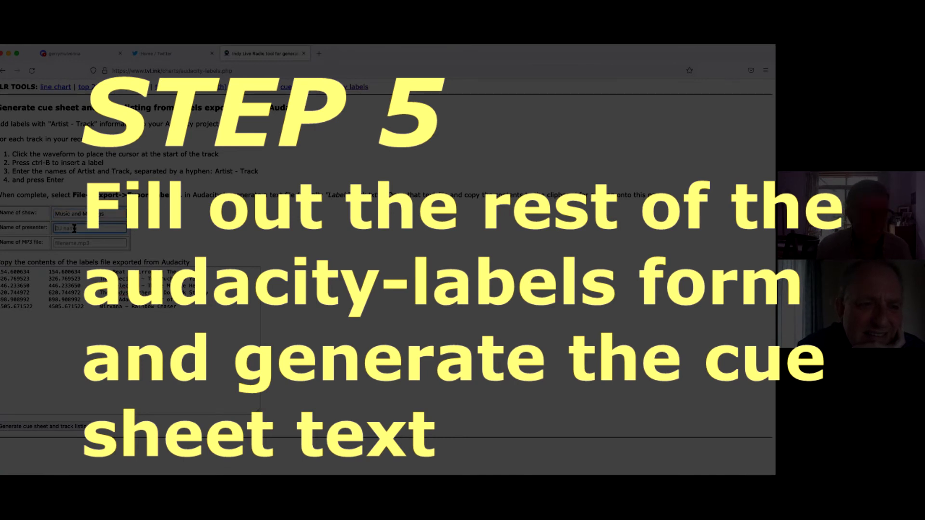
pyautogui.write('Steve B')
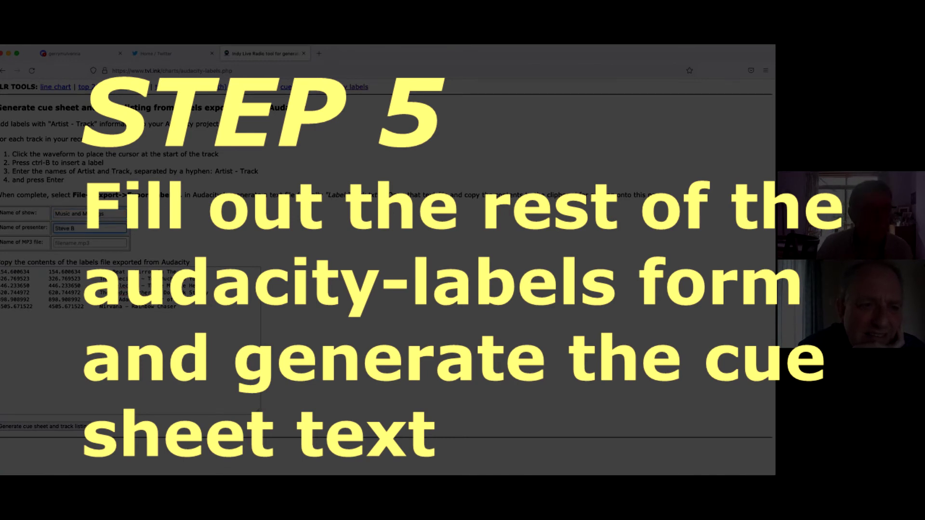
pyautogui.click(77, 244)
pyautogui.write('S')
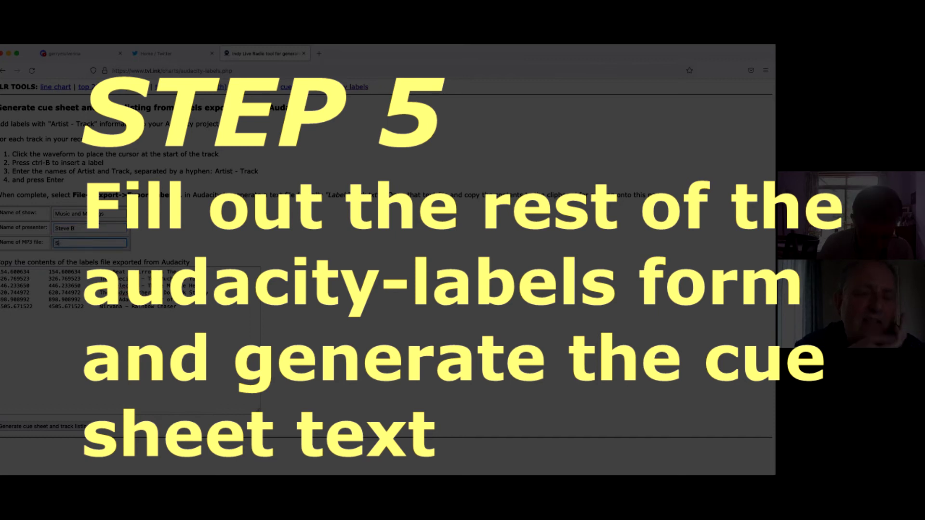
pyautogui.write('teve B 94')
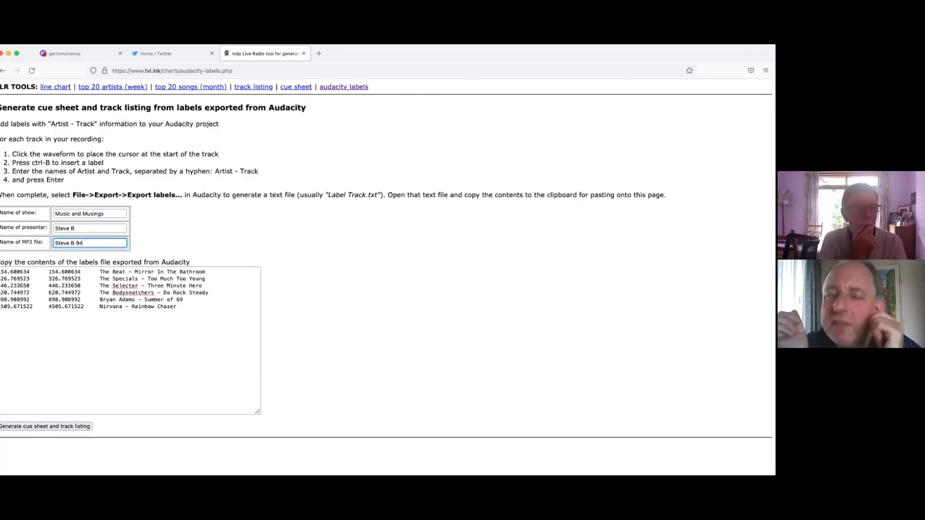
pyautogui.write('.')
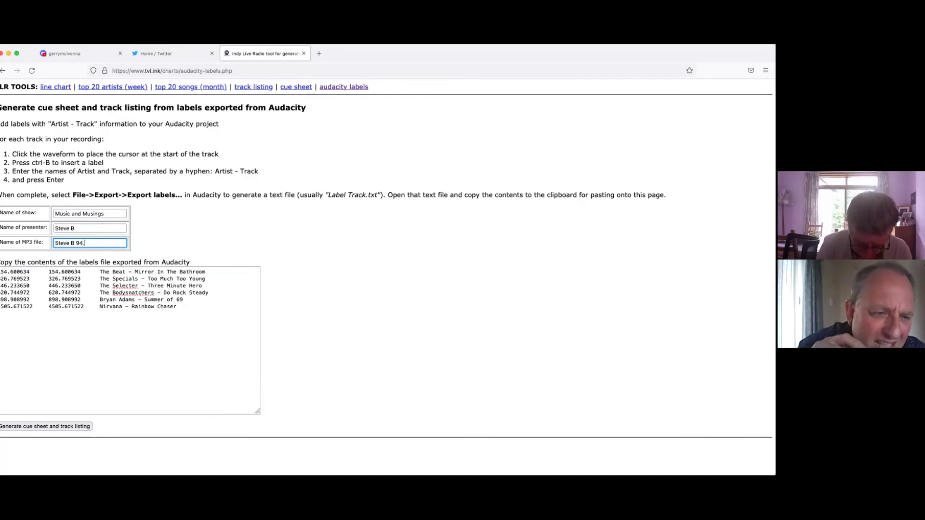
pyautogui.write('mp3')
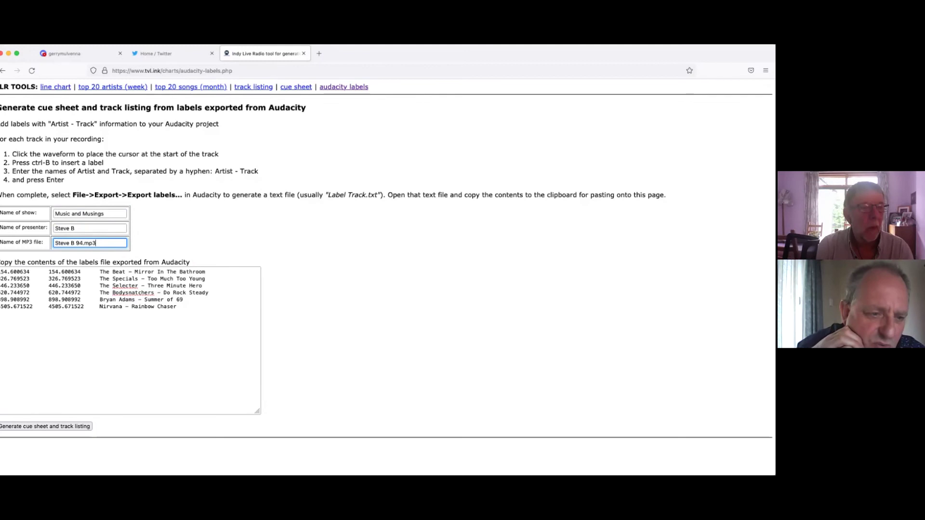
pyautogui.click(46, 427)
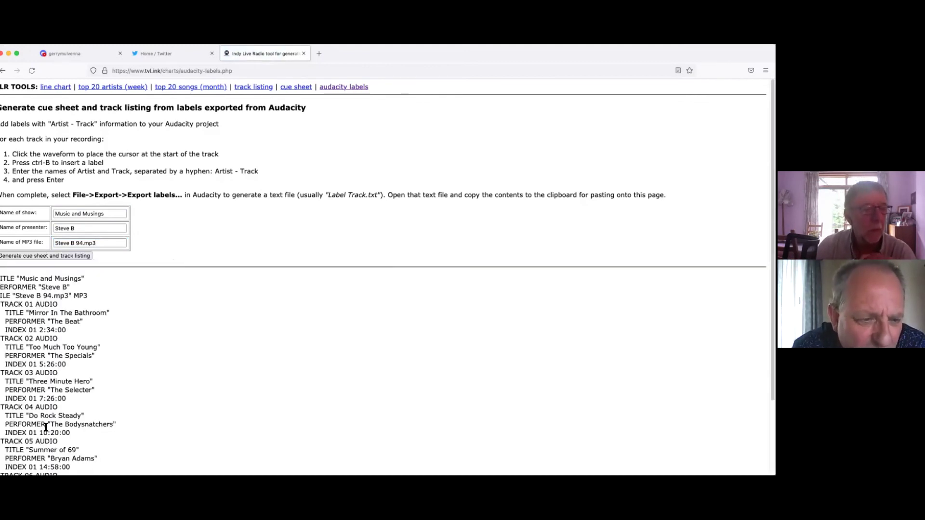
# Step: Select the cue sheet from the first TITLE line through track 06's INDEX 01 75:05:00
pyautogui.scroll(-3, 315, 410)
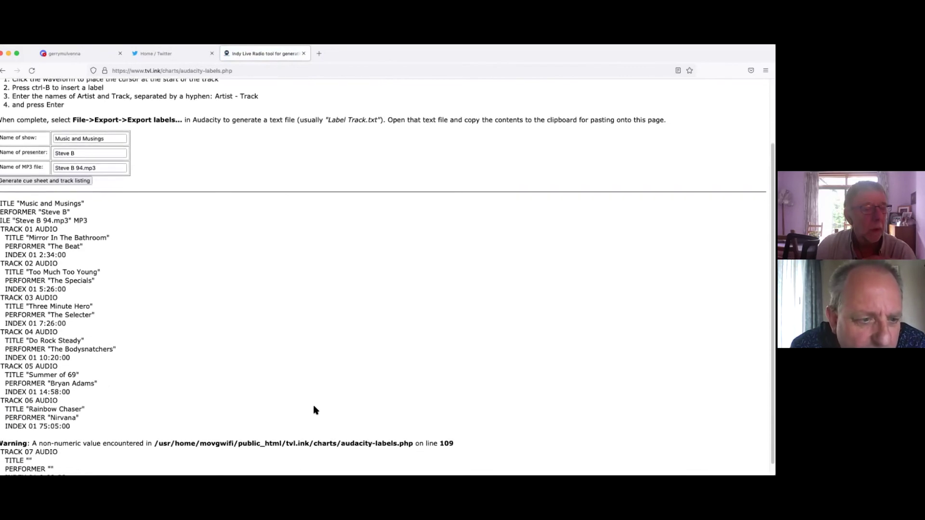
pyautogui.scroll(-1, 316, 410)
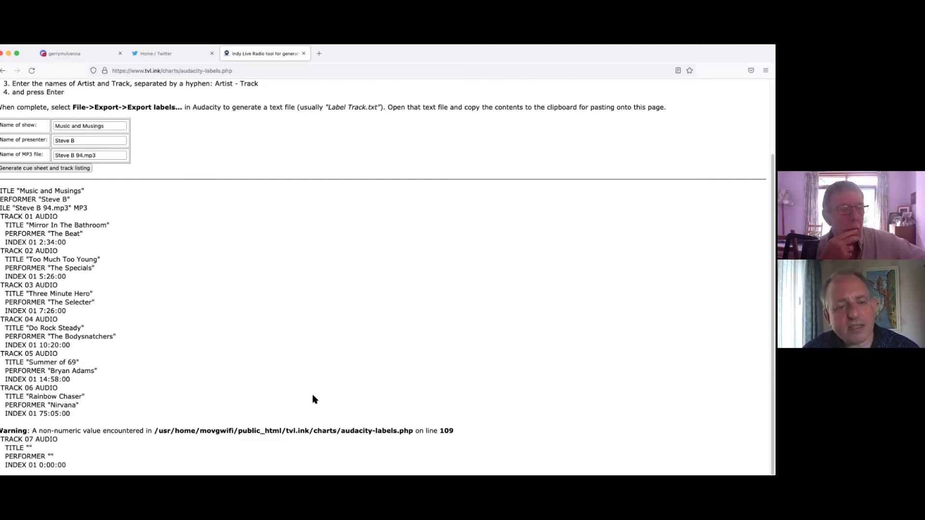
pyautogui.moveTo(86, 413); pyautogui.dragTo(1, 191)
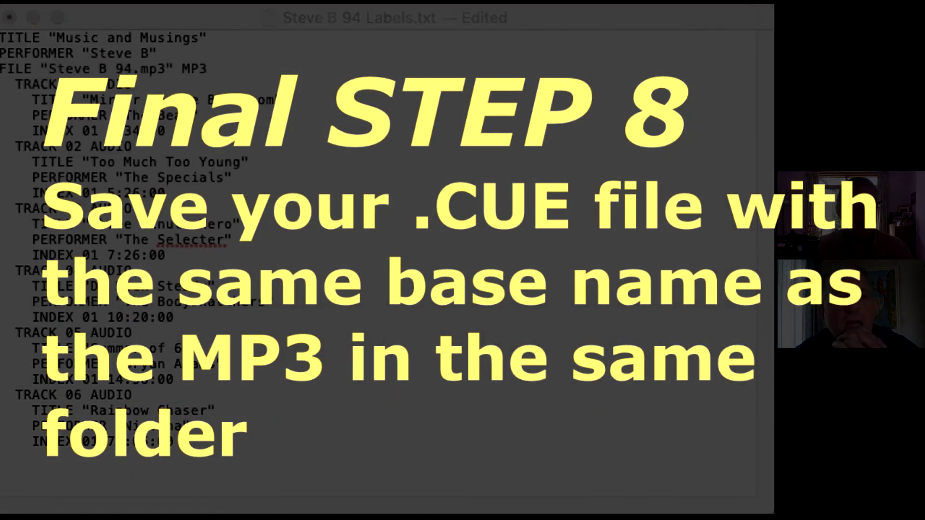
# Step: Begin saving the completed Music and Musings cue sheet (tracks 01–06) as UTF-8 plain text
pyautogui.press('super+s')
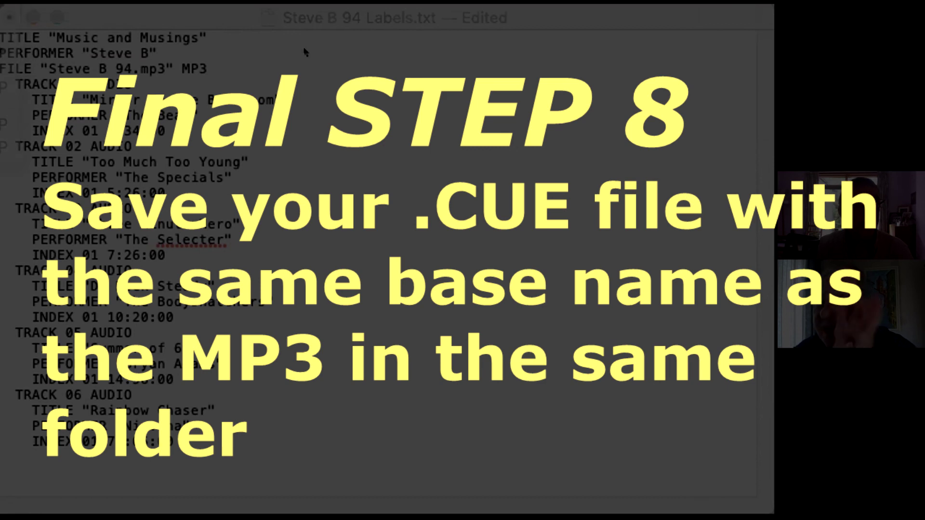